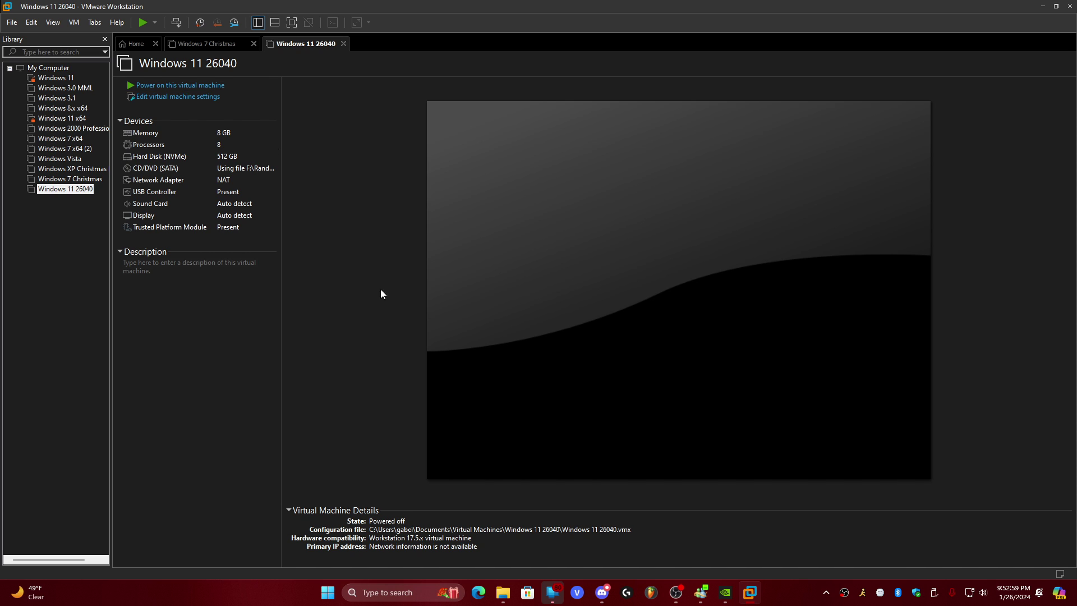
# In Edge, read the Windows Insider blog section on the updated Windows Setup experience.
pyautogui.click(480, 594)
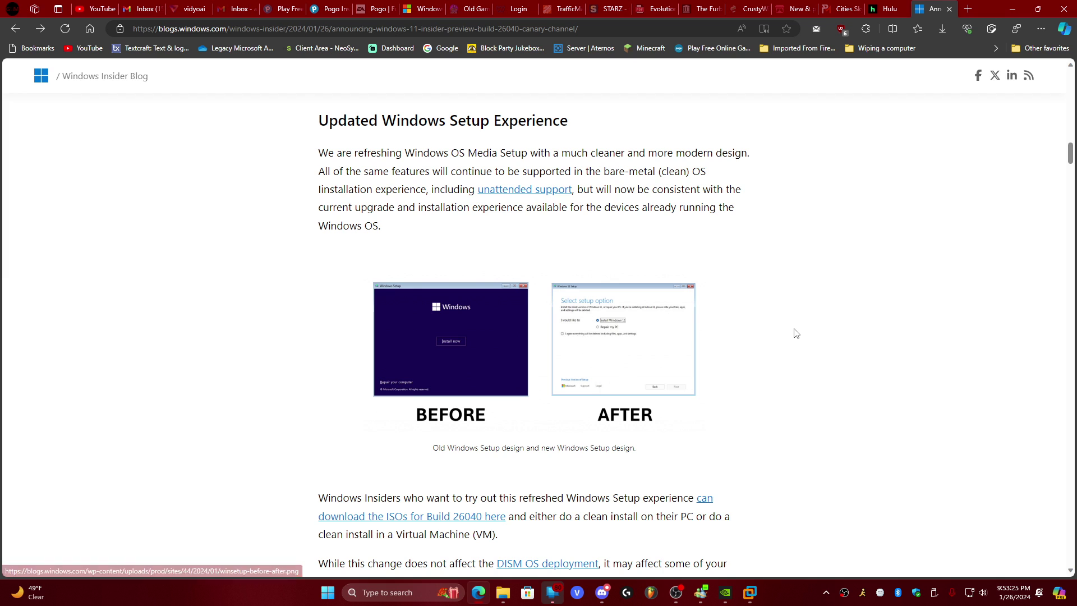
pyautogui.scroll(-3, 767, 324)
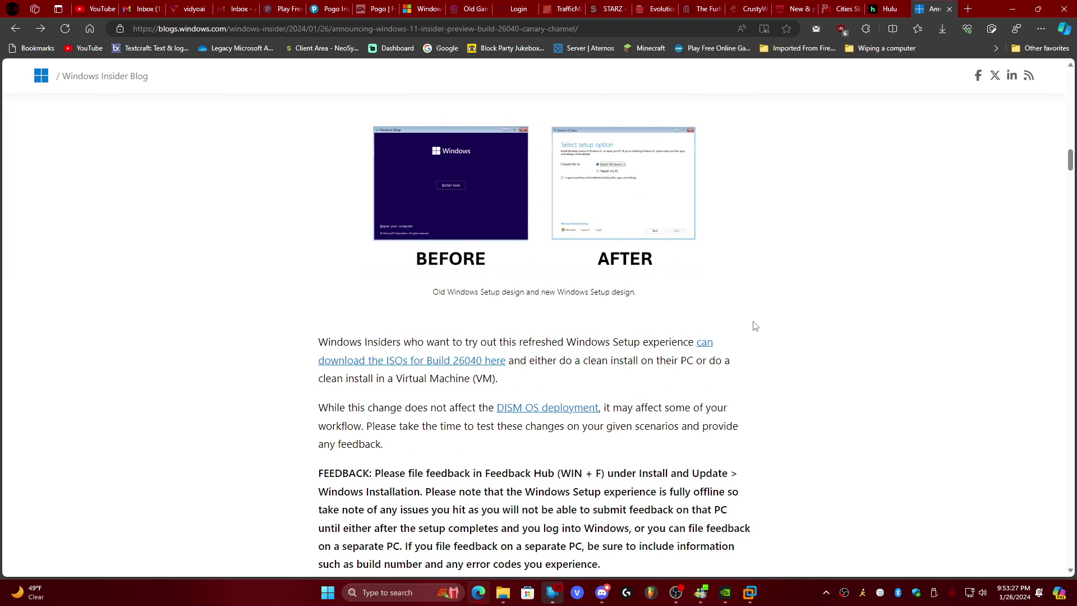
pyautogui.scroll(-3, 760, 332)
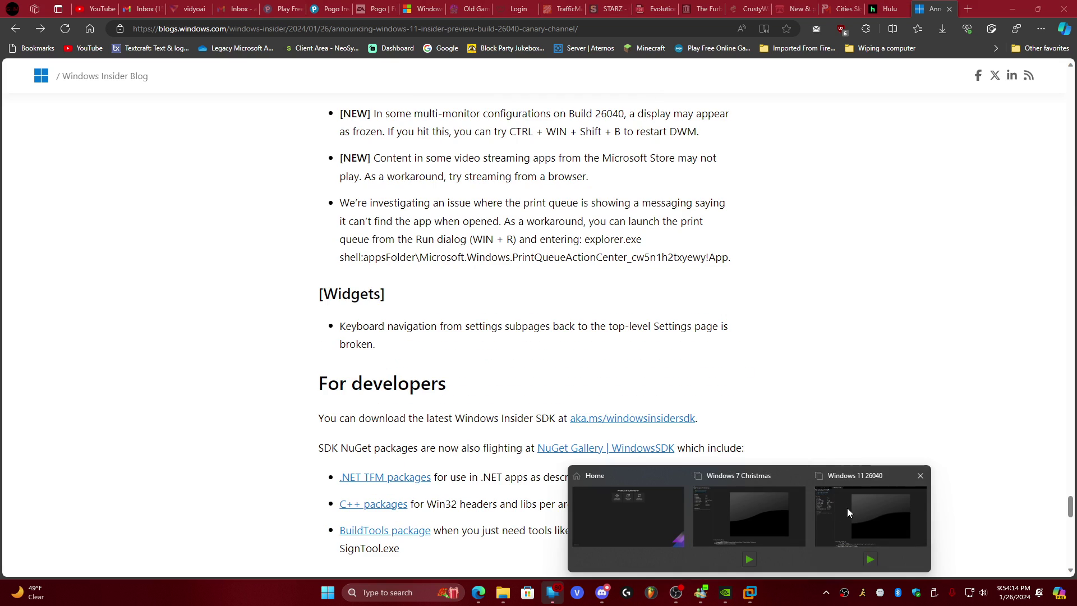
# Back in VMware Workstation, close the Windows 7 Christmas tab and power on the Windows 11 26040 VM.
pyautogui.click(847, 507)
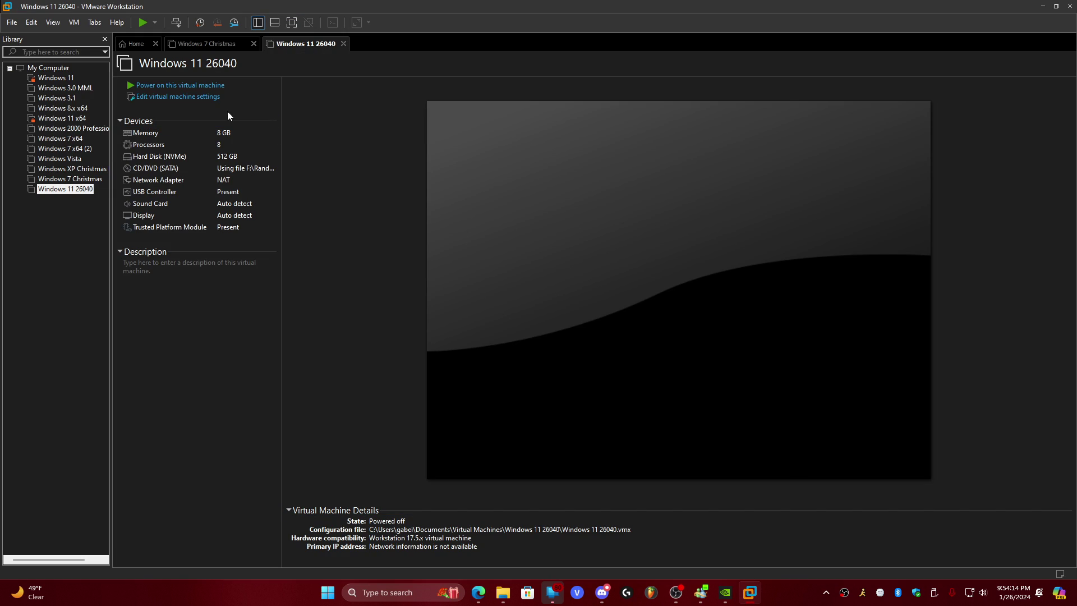
pyautogui.click(253, 44)
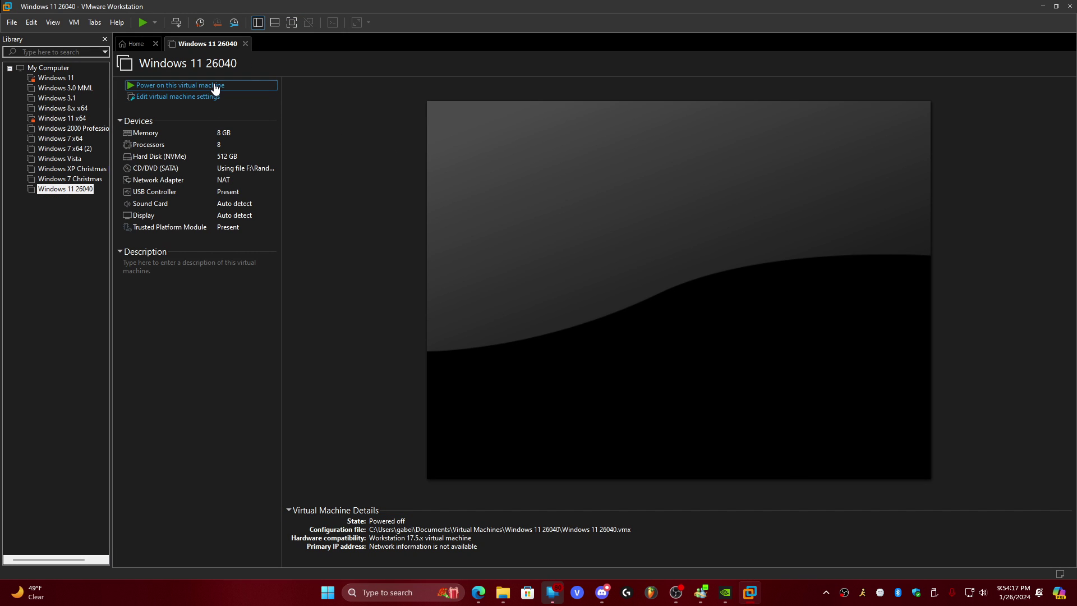
pyautogui.click(215, 86)
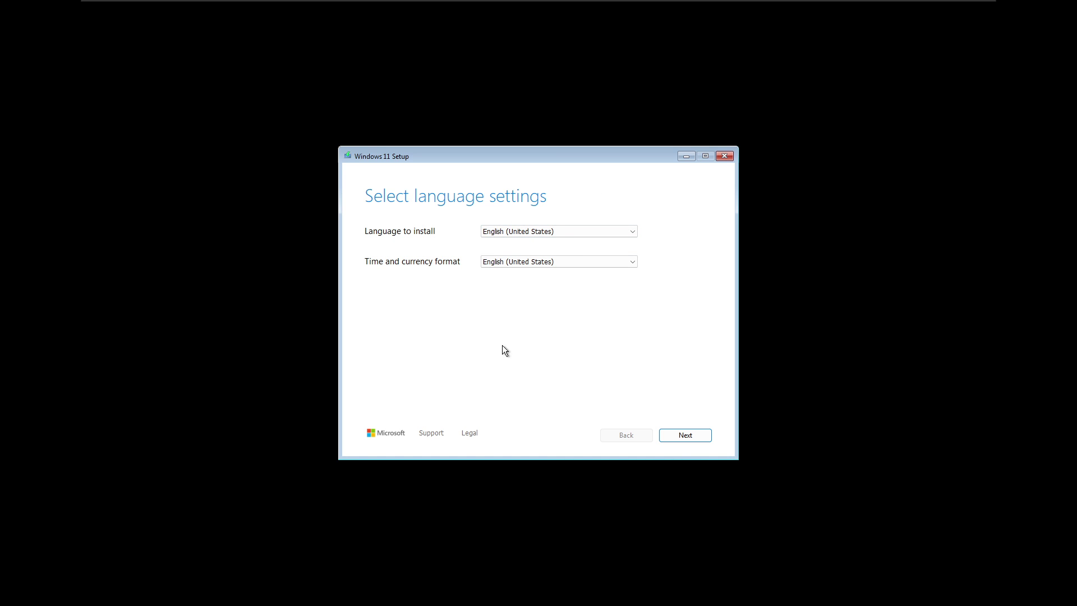
# Keep English (United States) language and US keyboard, and agree that everything will be deleted.
pyautogui.click(685, 434)
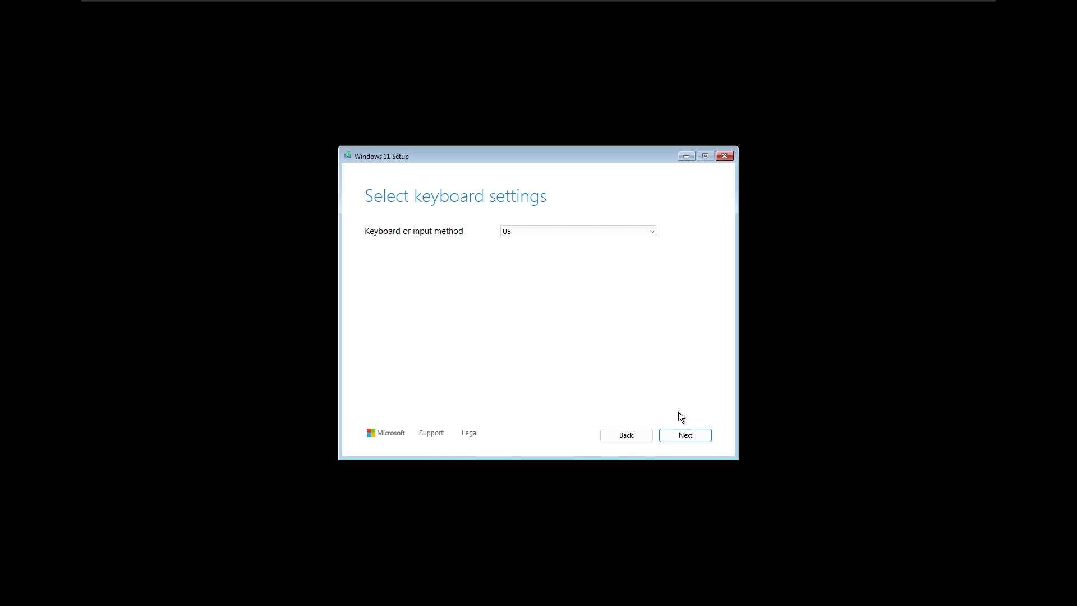
pyautogui.click(684, 437)
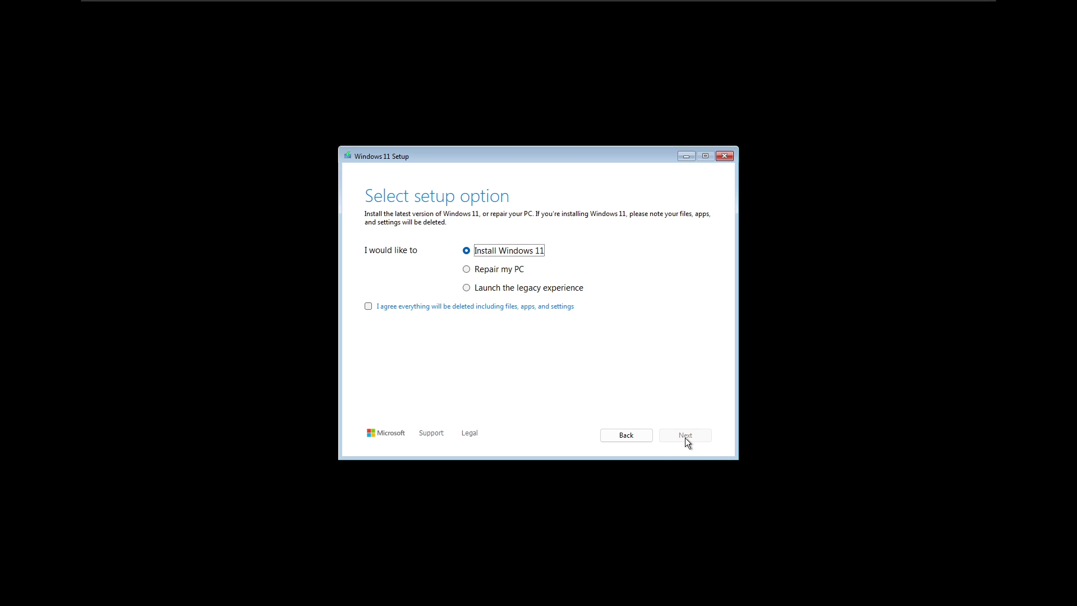
pyautogui.click(368, 305)
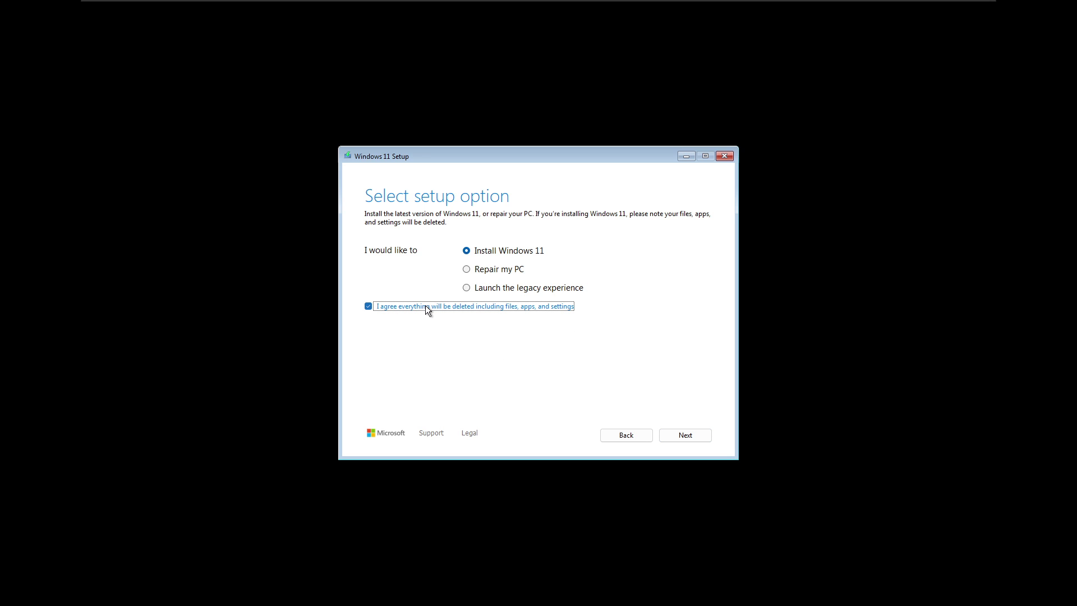
# Continue without a product key and choose the Windows 11 Pro edition.
pyautogui.click(684, 436)
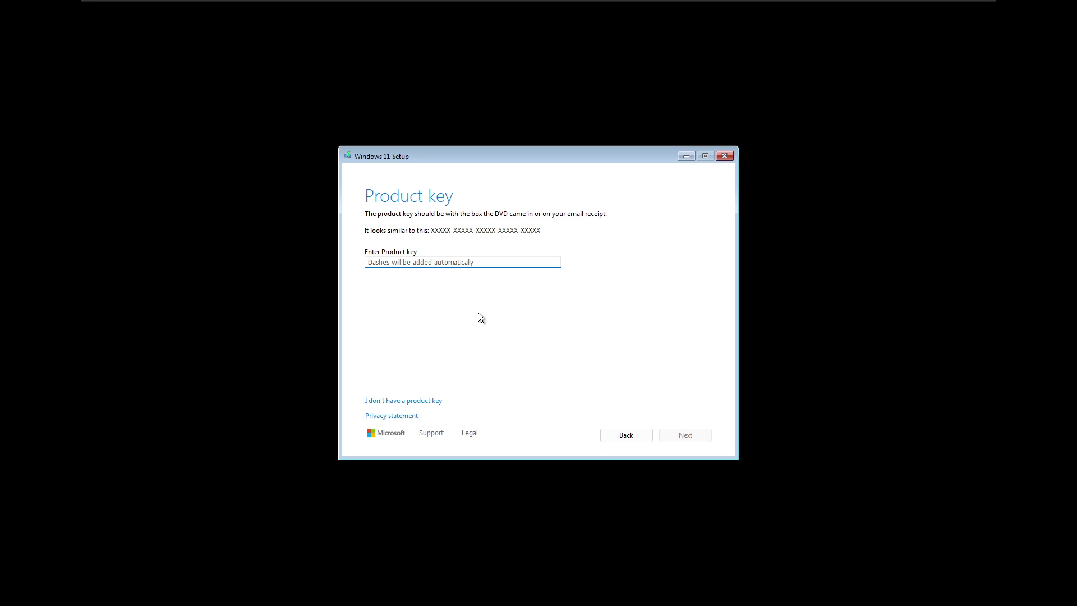
pyautogui.click(434, 399)
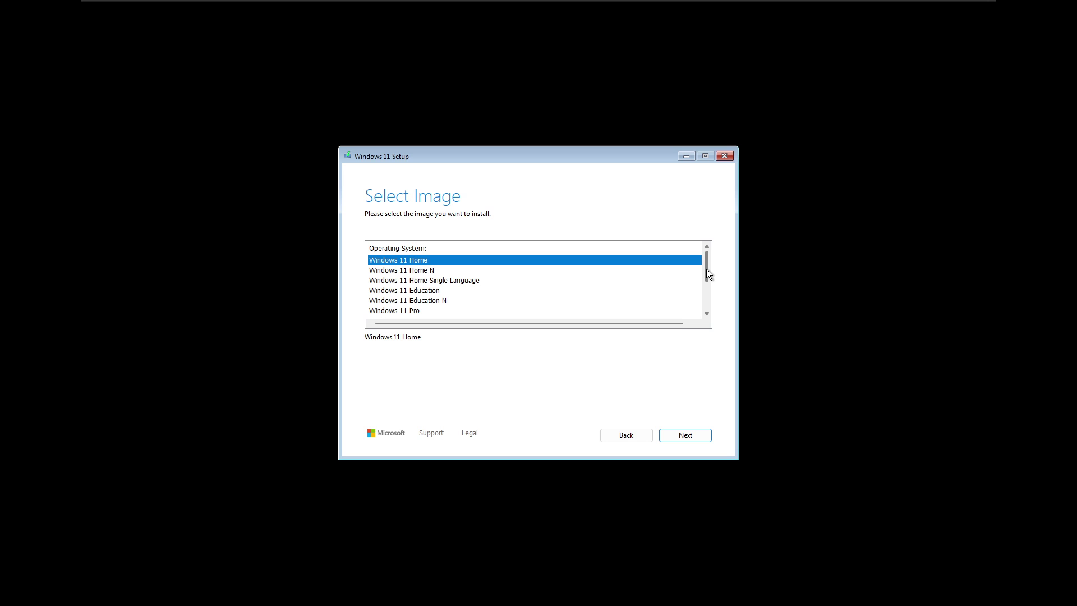
pyautogui.moveTo(706, 269); pyautogui.dragTo(697, 298)
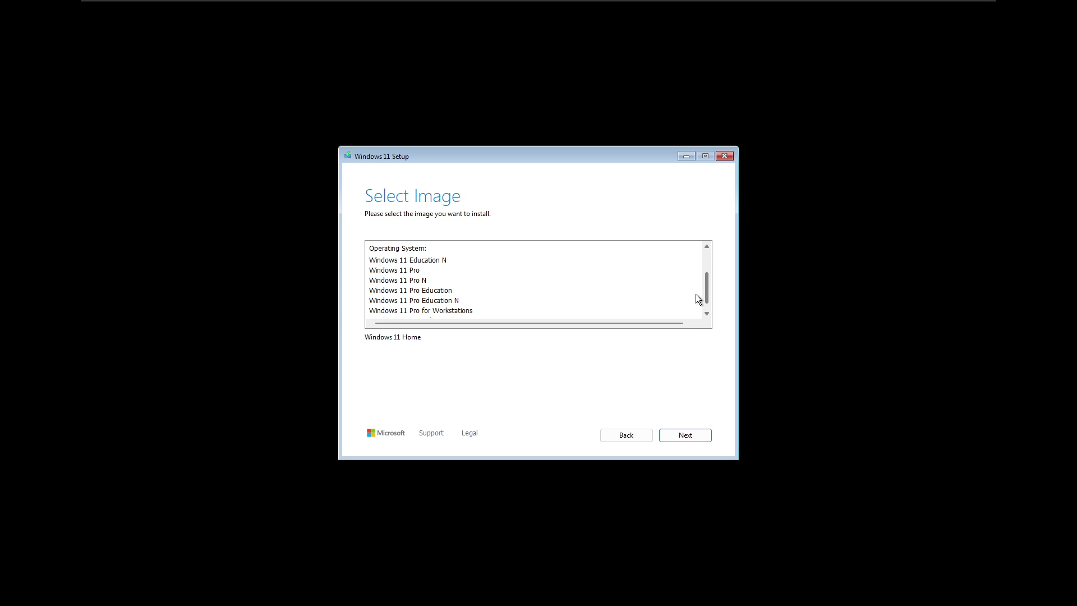
pyautogui.click(415, 271)
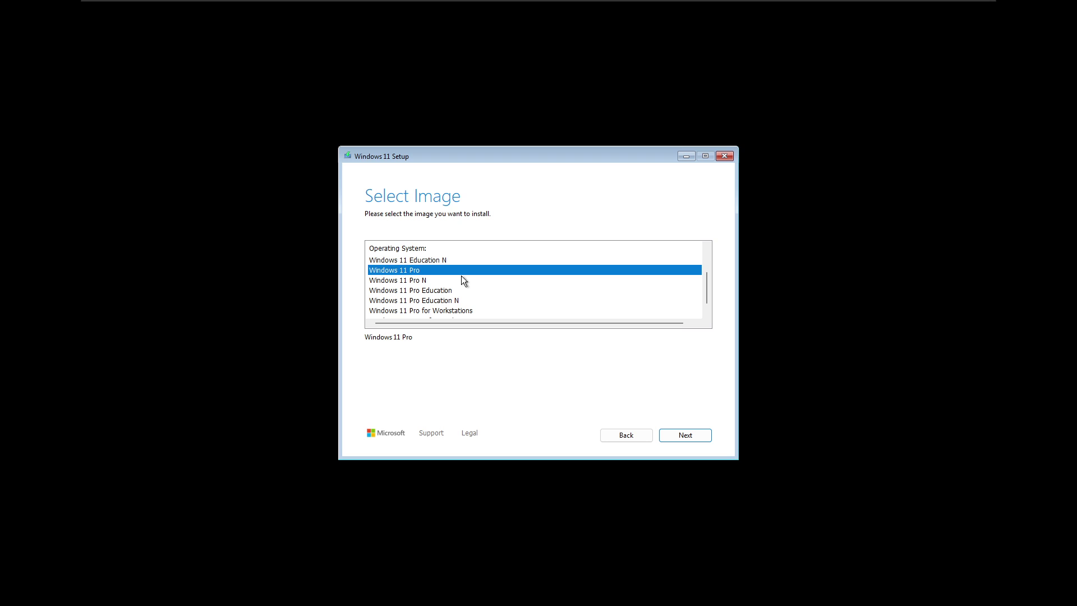
pyautogui.click(686, 435)
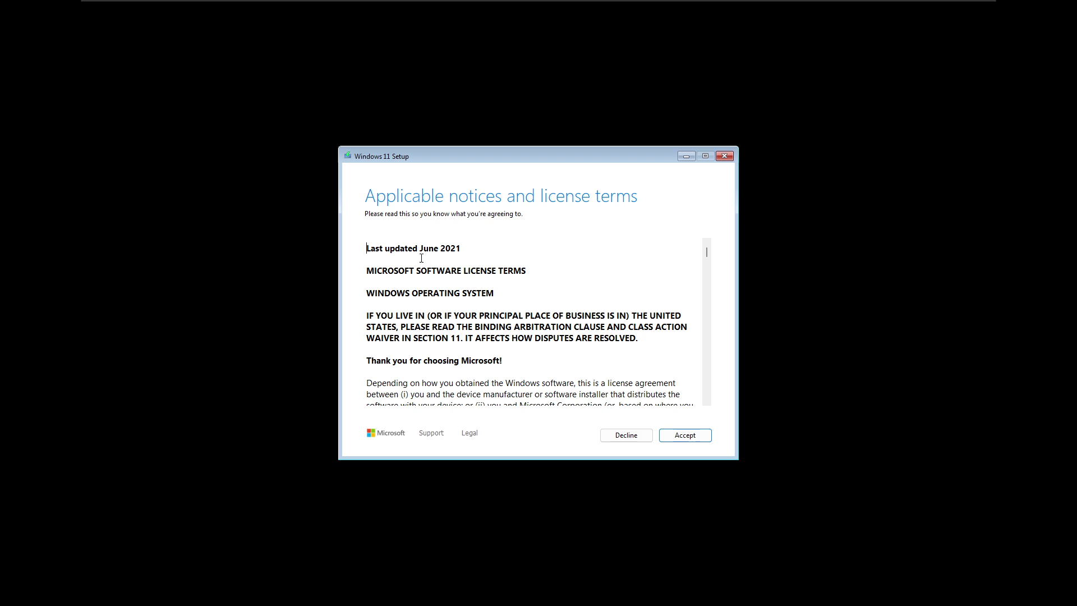
# Read the license terms, briefly highlighting the June 2021 date.
pyautogui.moveTo(420, 247); pyautogui.dragTo(467, 253)
pyautogui.click(467, 252)
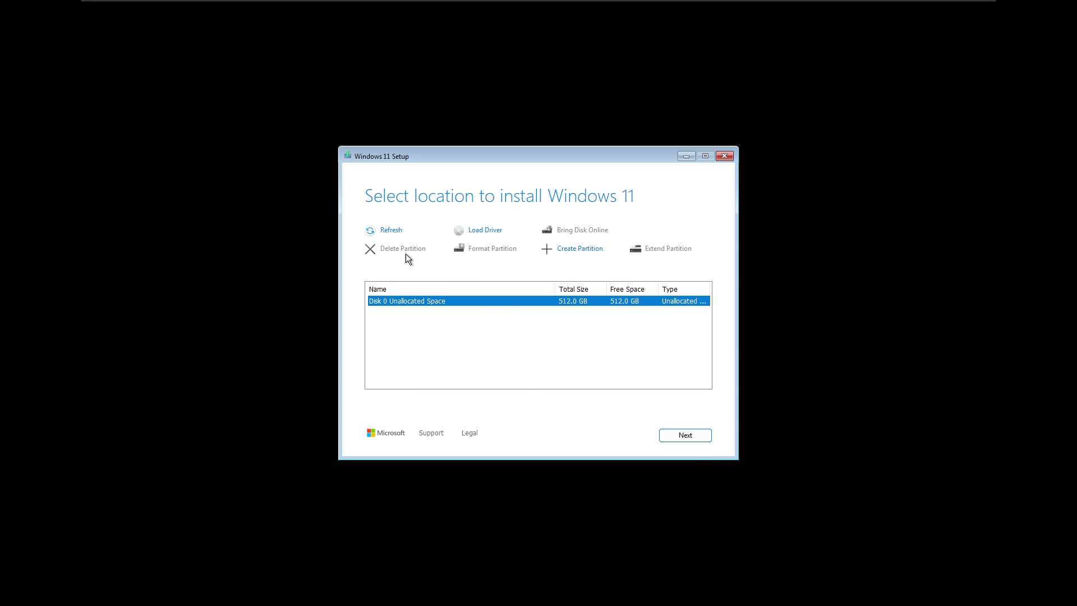
# Create a 524286 MB partition on Disk 0 and inspect the three resulting partitions.
pyautogui.click(578, 249)
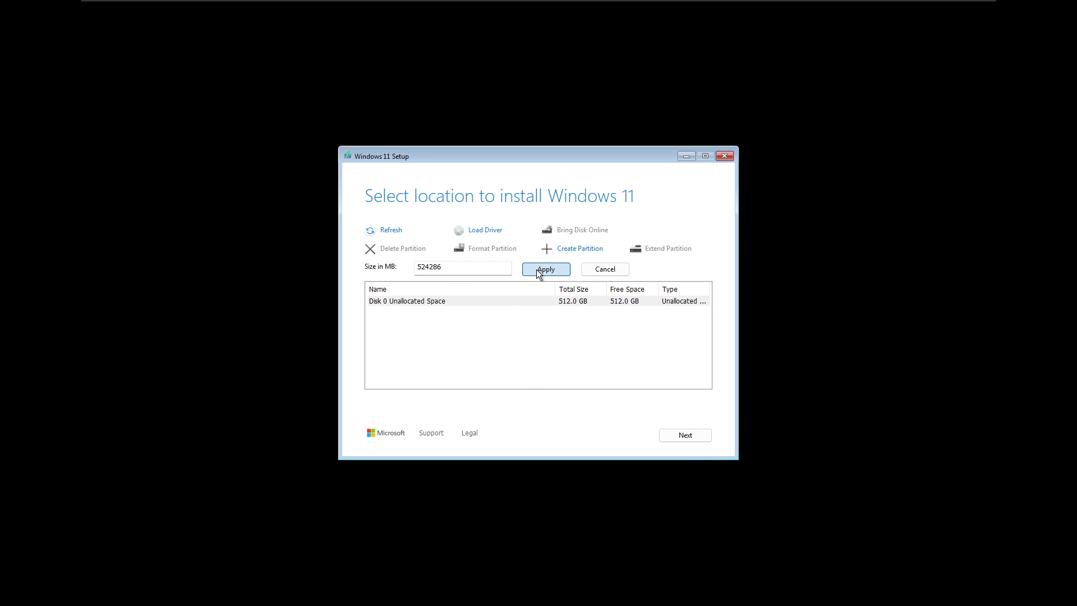
pyautogui.click(539, 269)
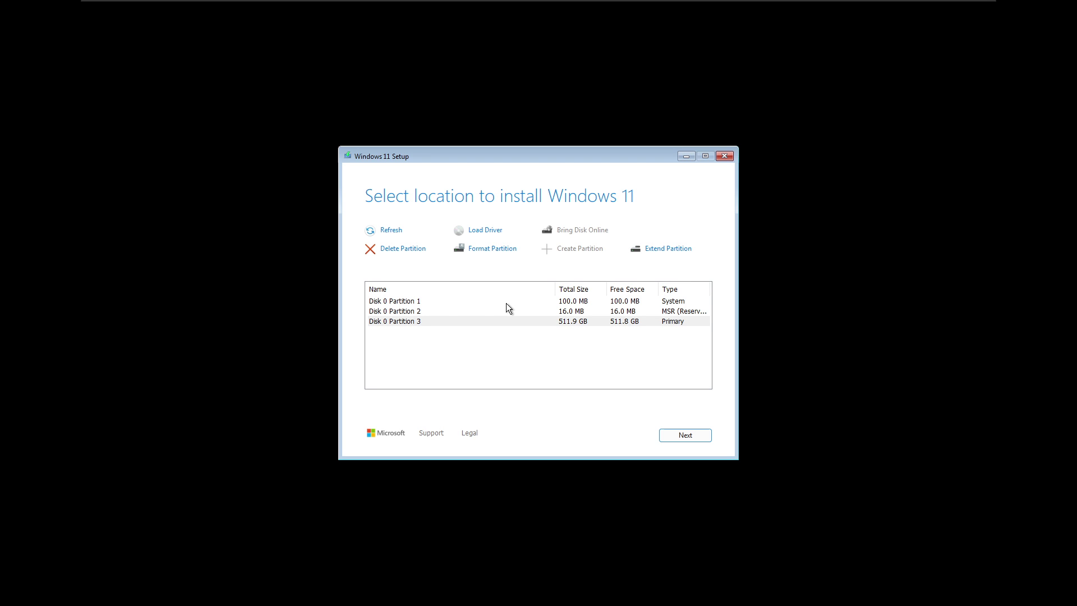
pyautogui.click(527, 303)
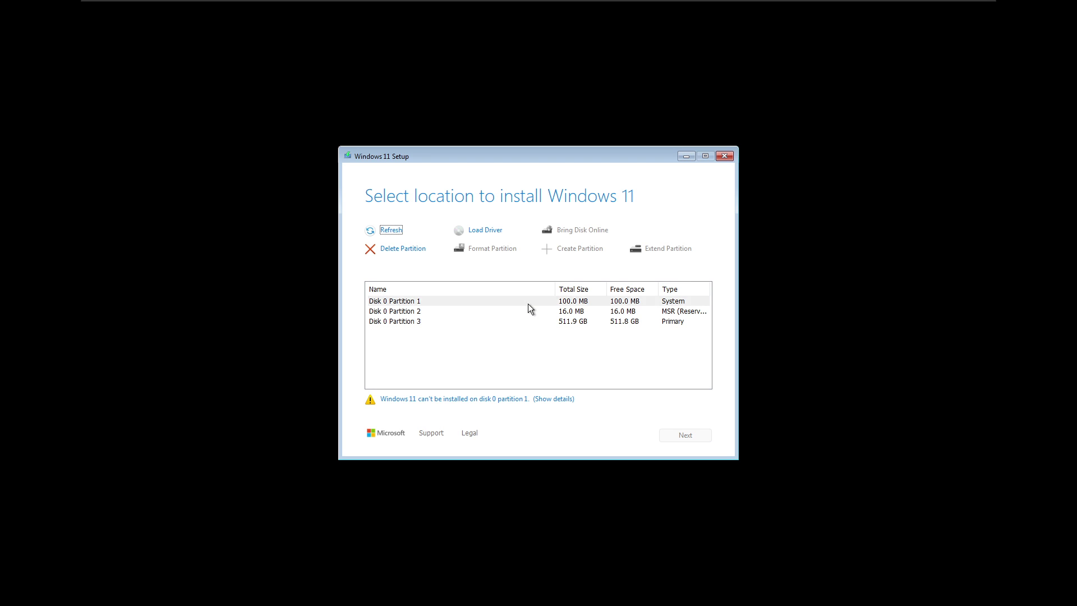
pyautogui.click(510, 312)
pyautogui.click(506, 322)
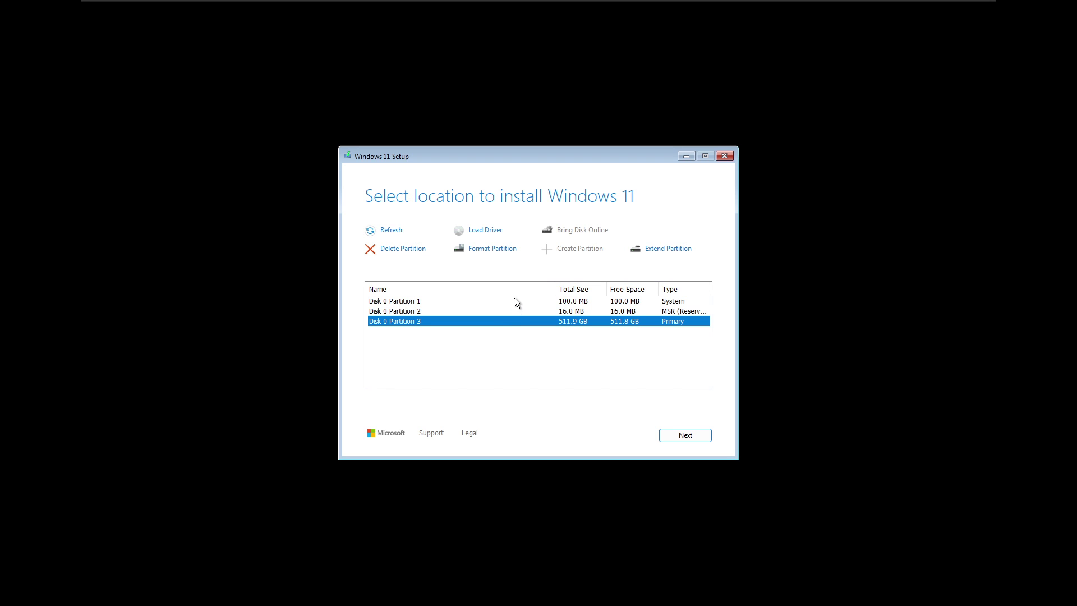
# Delete Disk 0 Partitions 3, 2 and 1, then install onto the unallocated space.
pyautogui.click(402, 249)
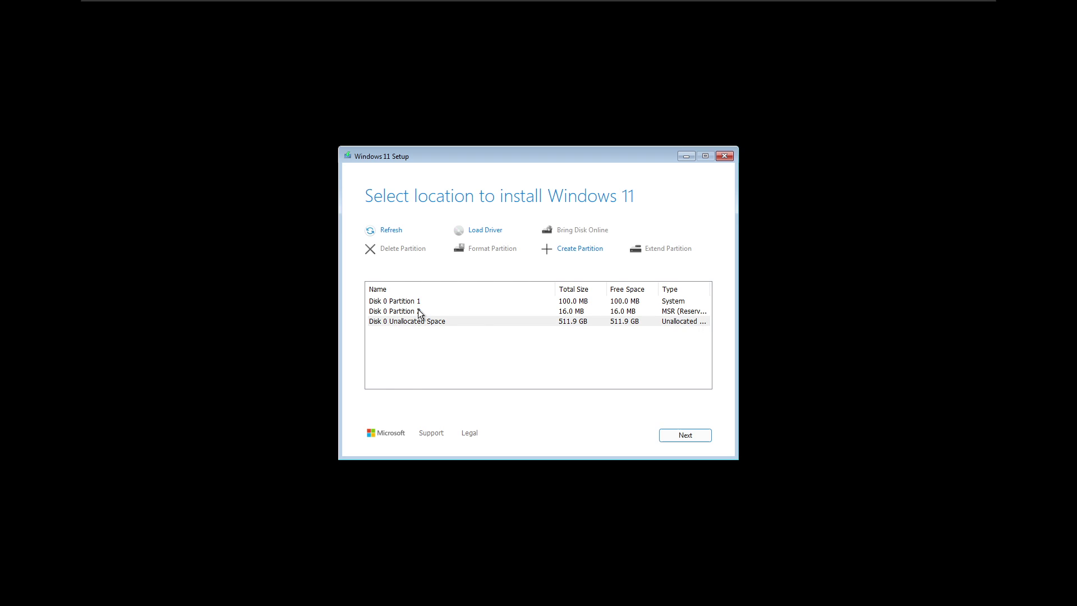
pyautogui.click(418, 310)
pyautogui.click(399, 250)
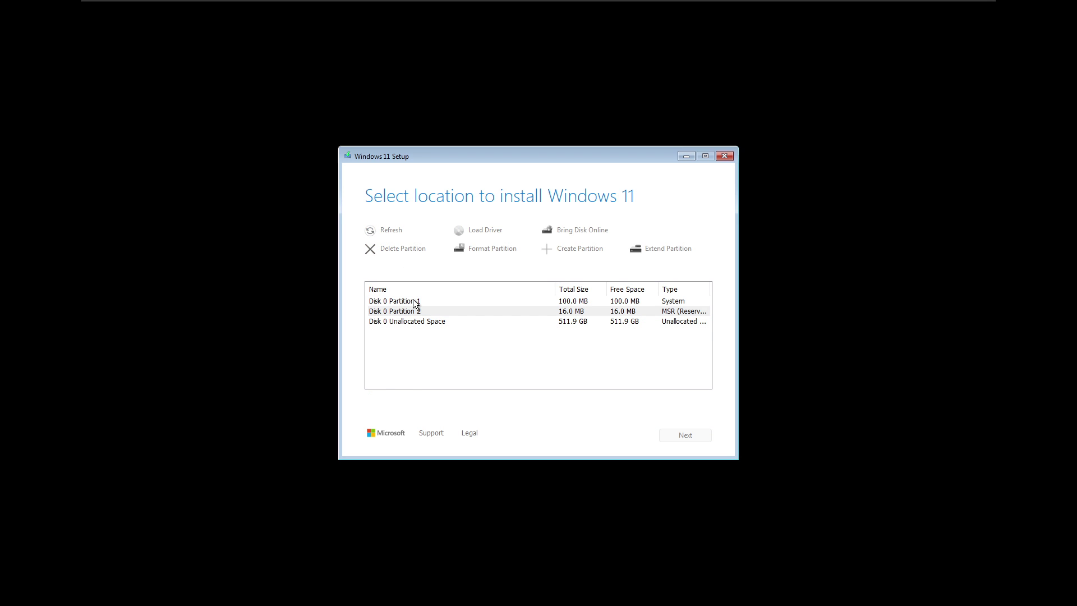
pyautogui.click(414, 303)
pyautogui.click(401, 249)
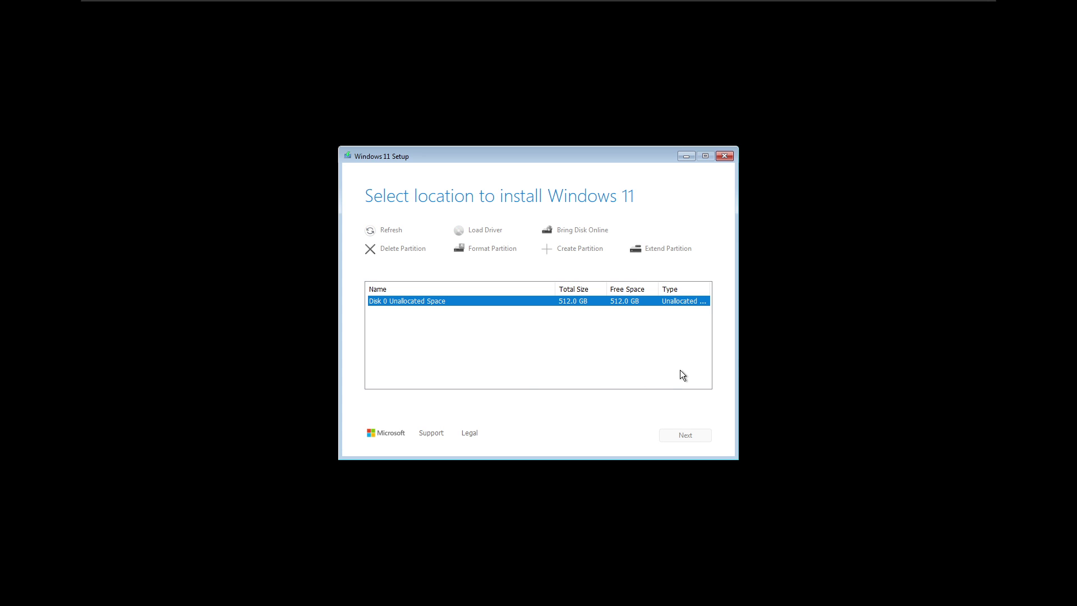
pyautogui.press('Return')
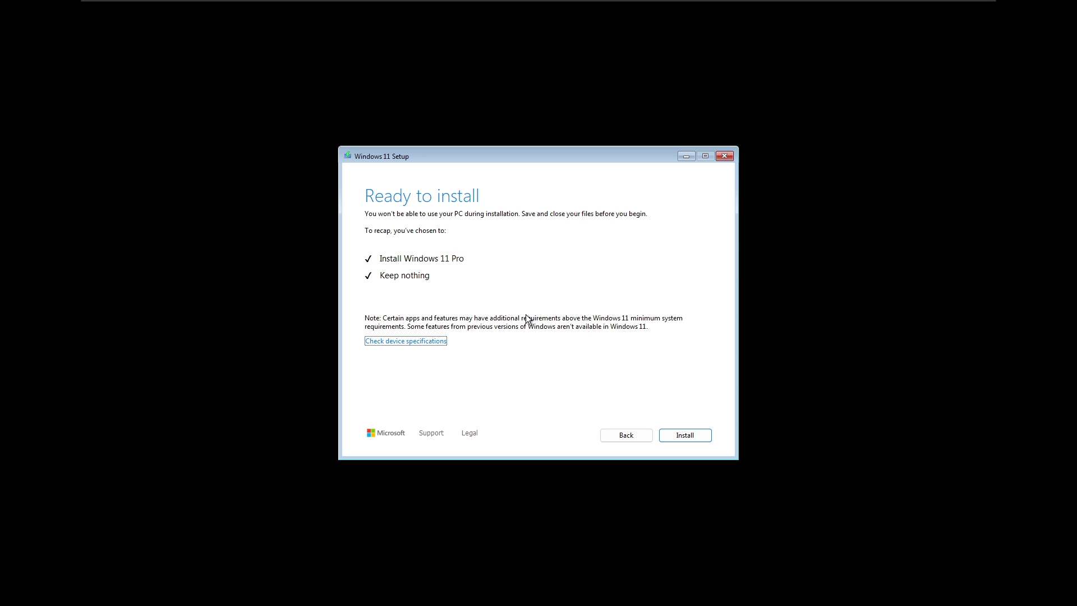
# Check the device specifications link, dismiss its message, and start installing Windows 11 Pro.
pyautogui.click(417, 346)
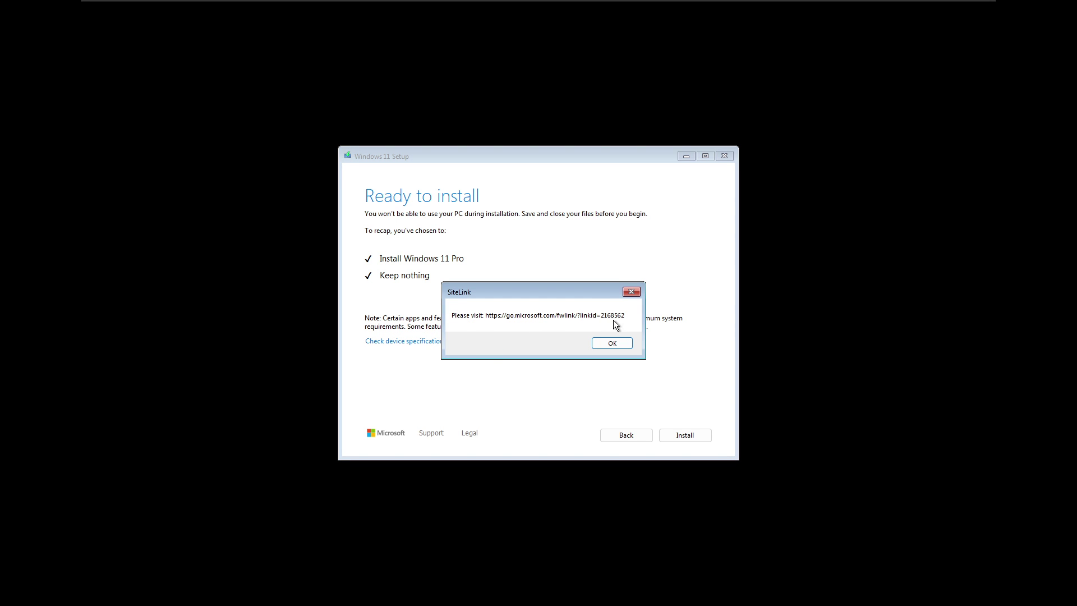
pyautogui.click(603, 343)
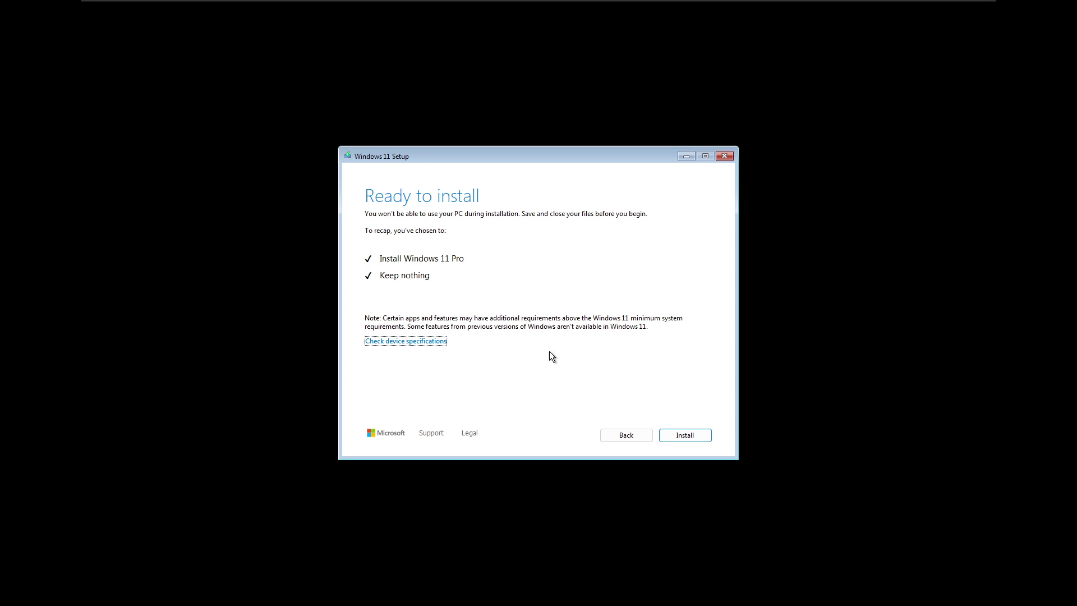
pyautogui.click(689, 434)
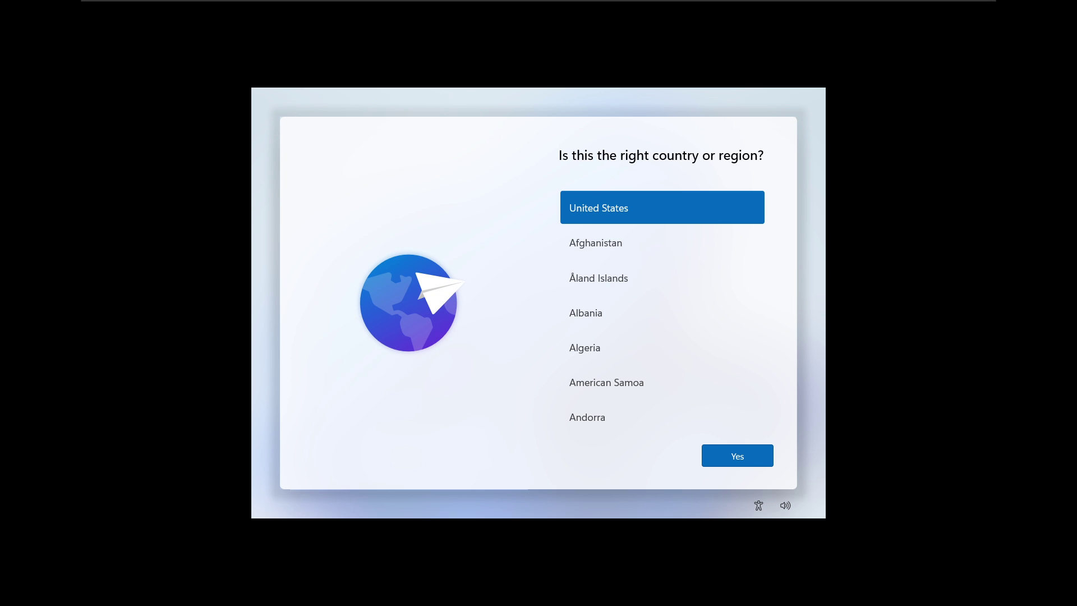
# Confirm United States as the region and US as the keyboard layout.
pyautogui.click(757, 461)
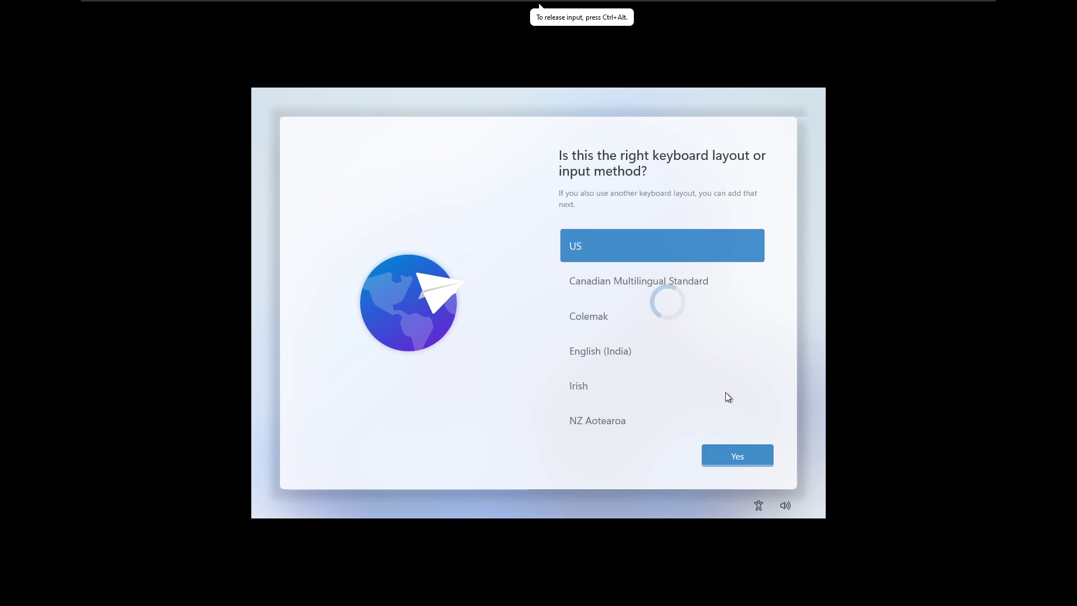
pyautogui.click(732, 455)
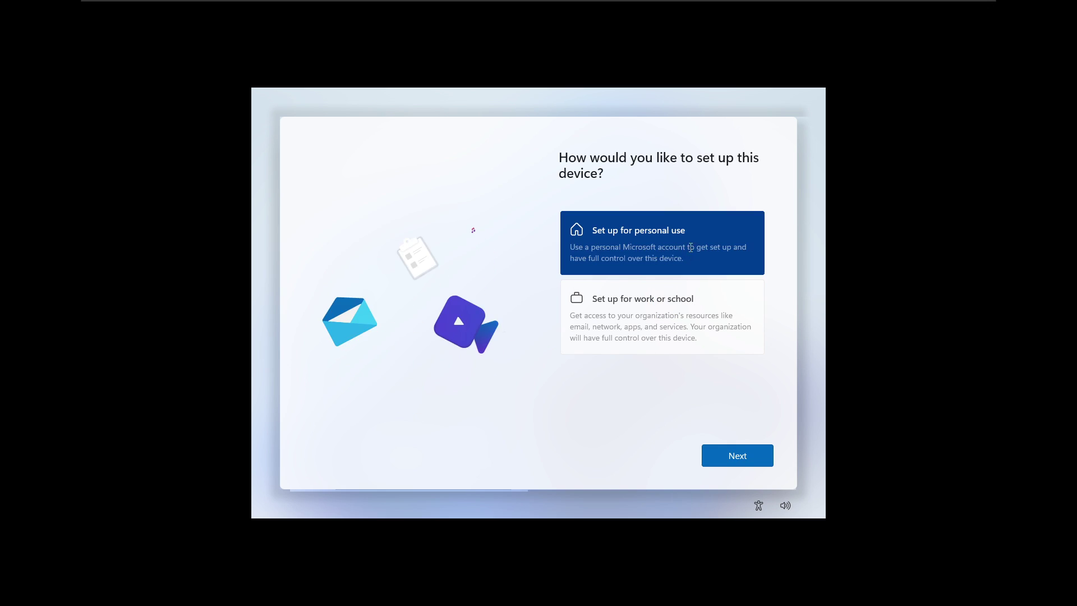
pyautogui.click(741, 459)
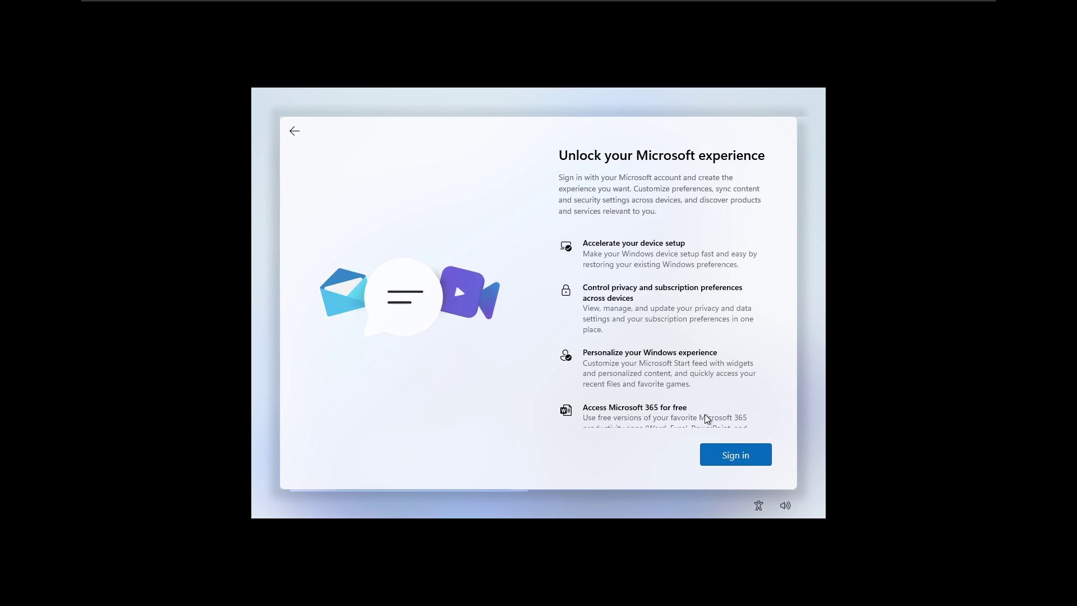
pyautogui.scroll(-2, 654, 389)
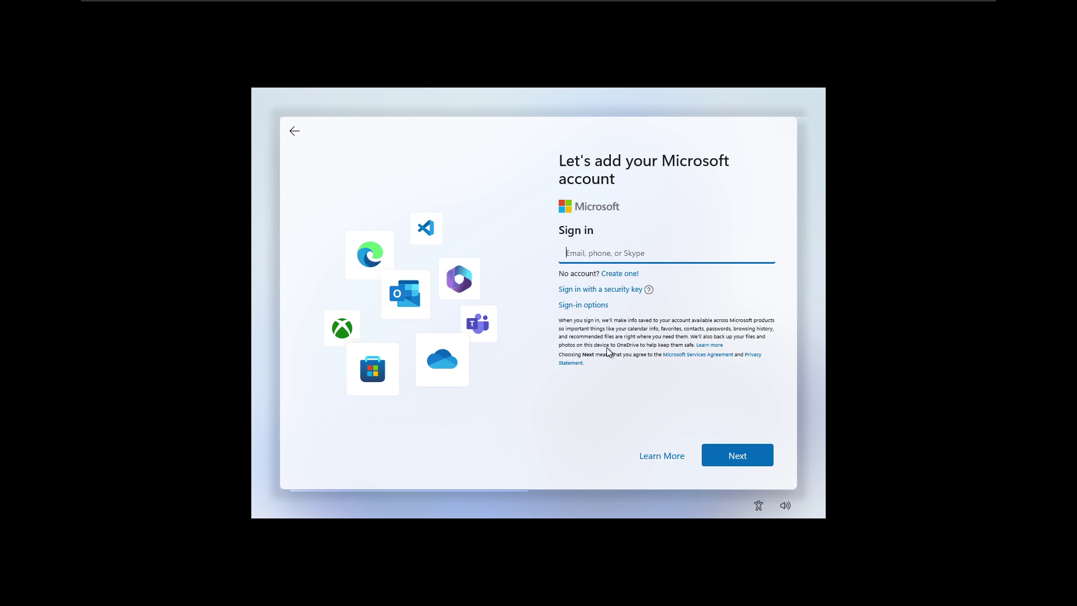
pyautogui.click(596, 309)
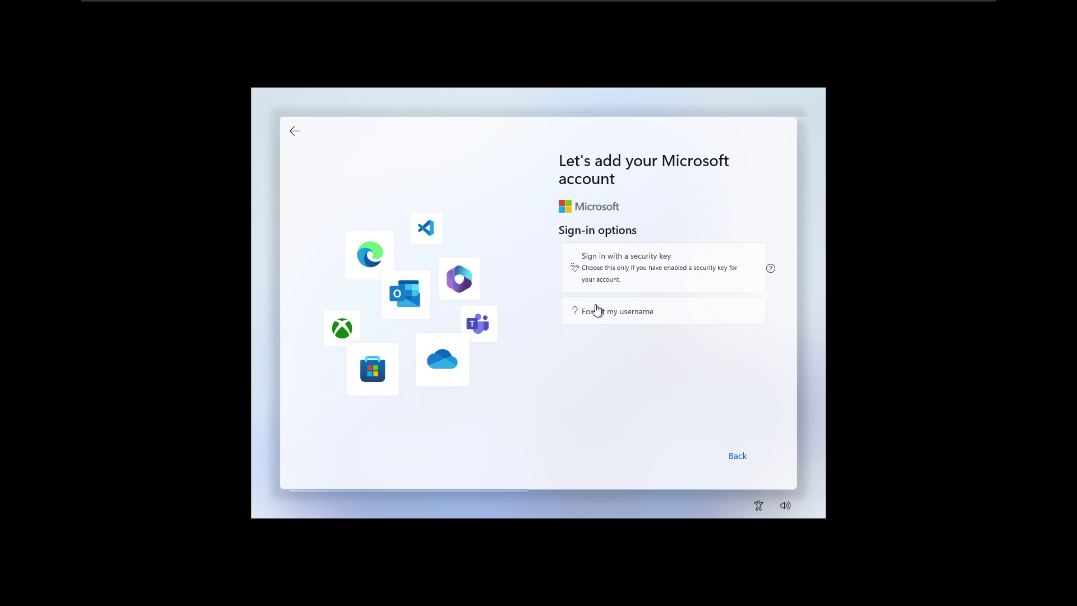
pyautogui.click(738, 463)
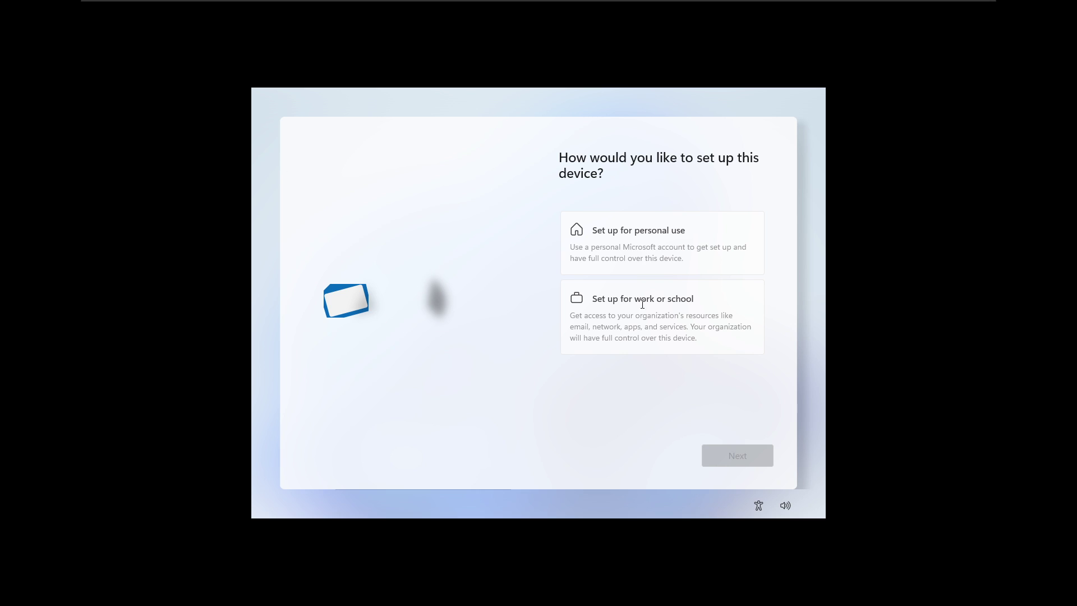
# Choose personal use for the device, then restart the guest from the Power menu.
pyautogui.click(640, 242)
pyautogui.press('Return')
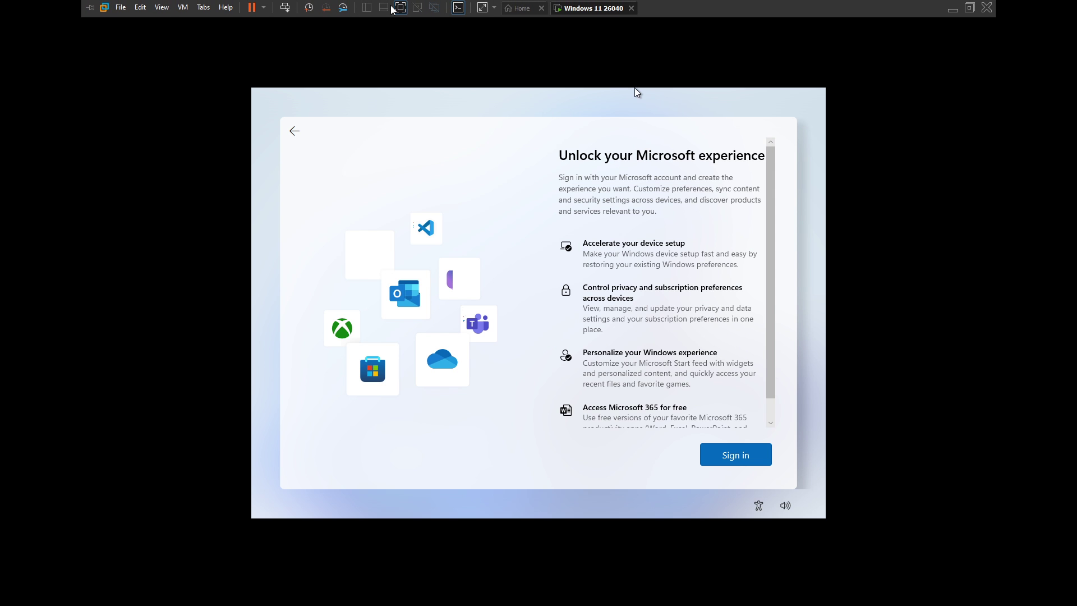
pyautogui.click(262, 8)
pyautogui.click(168, 58)
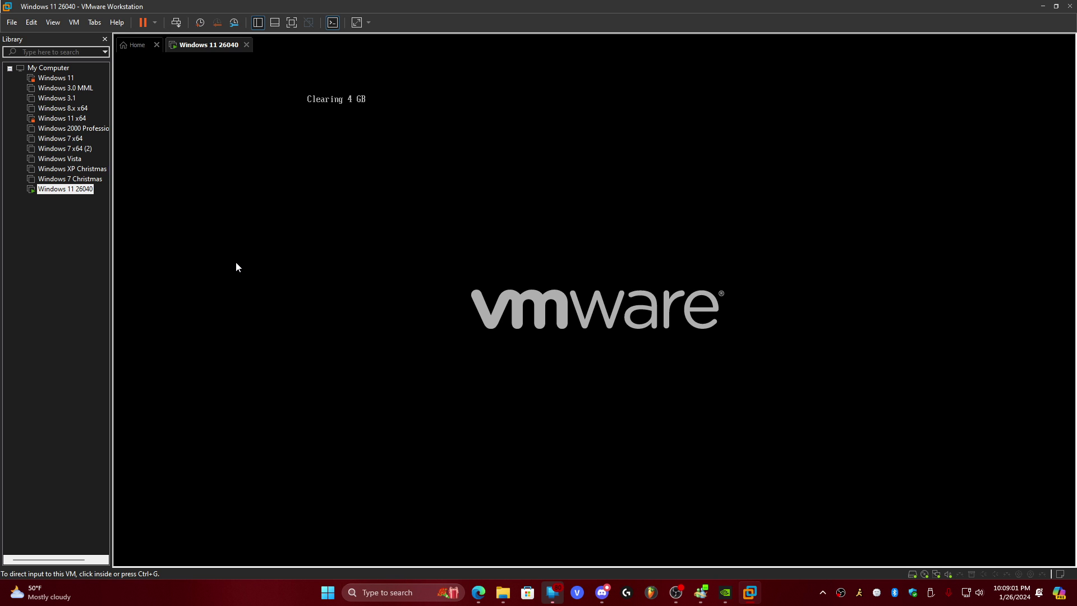
# Boot the VM from Windows Boot Manager and switch it to full screen.
pyautogui.click(466, 337)
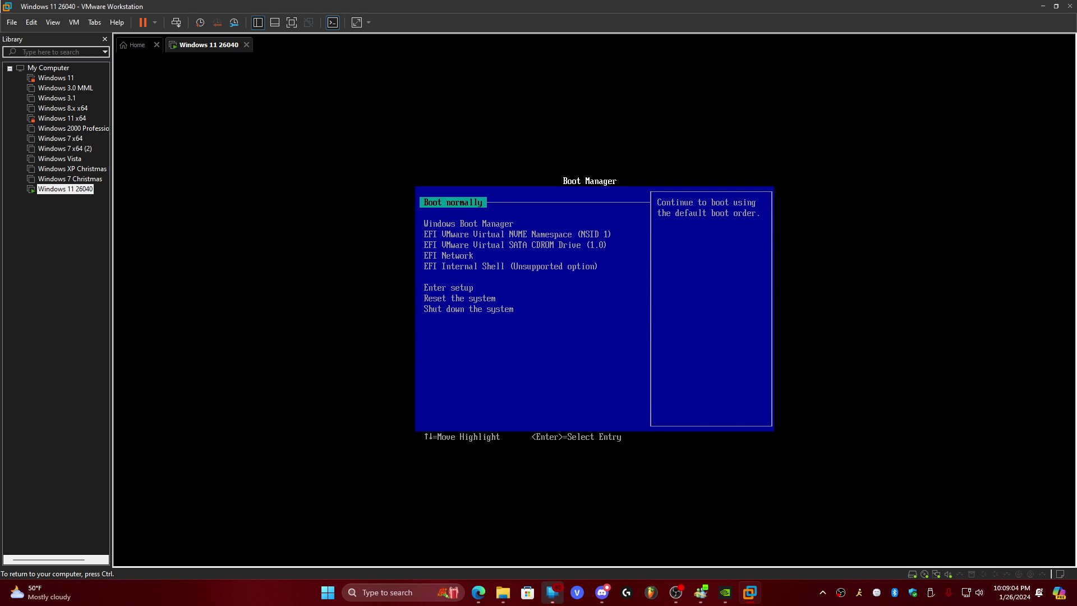
pyautogui.press('Down')
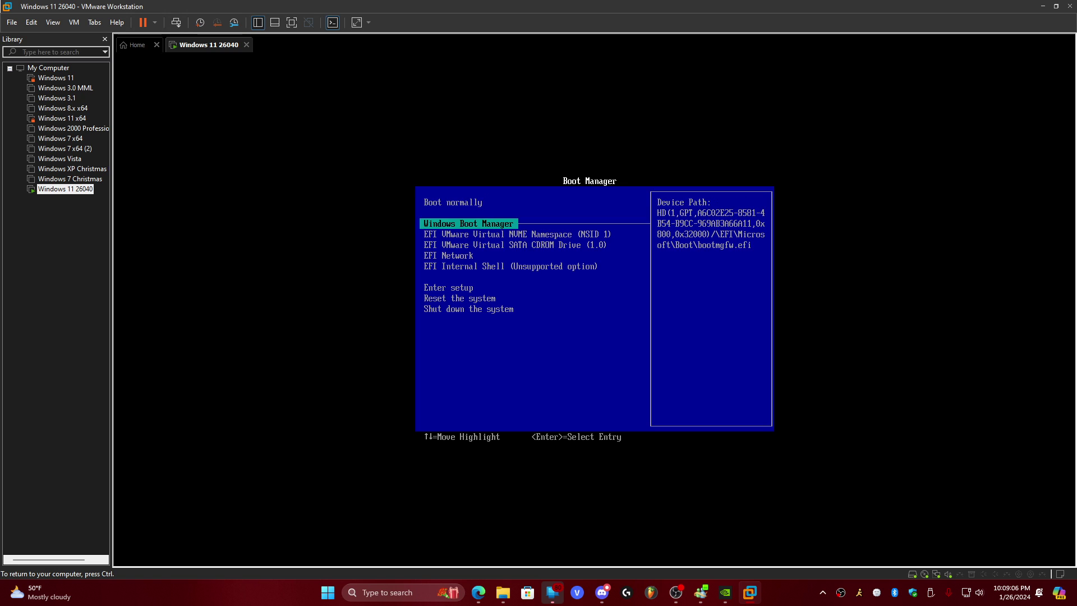
pyautogui.press('Return')
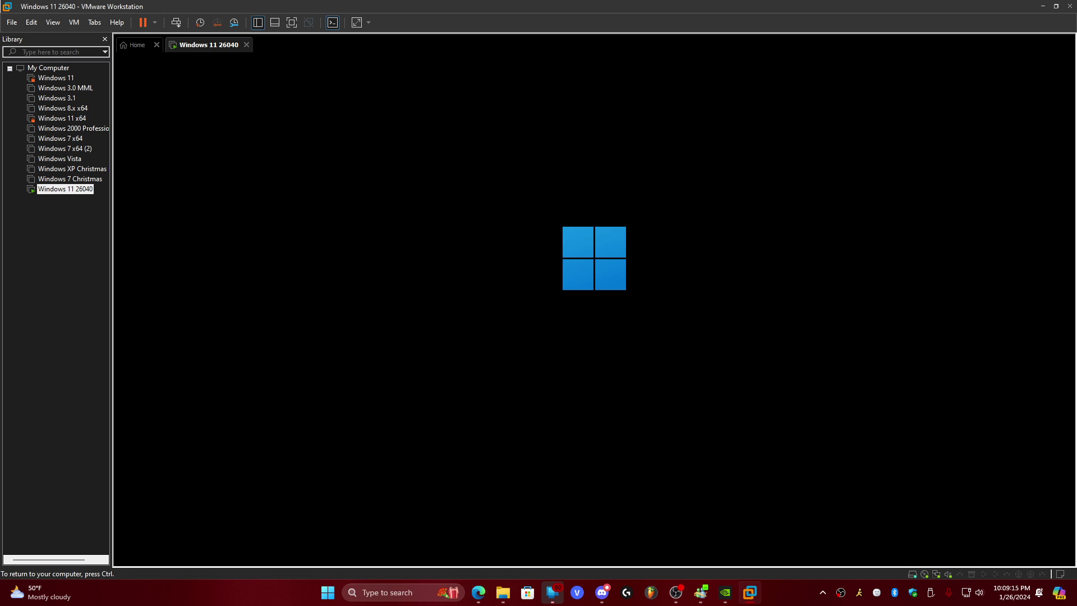
pyautogui.hotkey('ctrl', 'alt', 'Return')
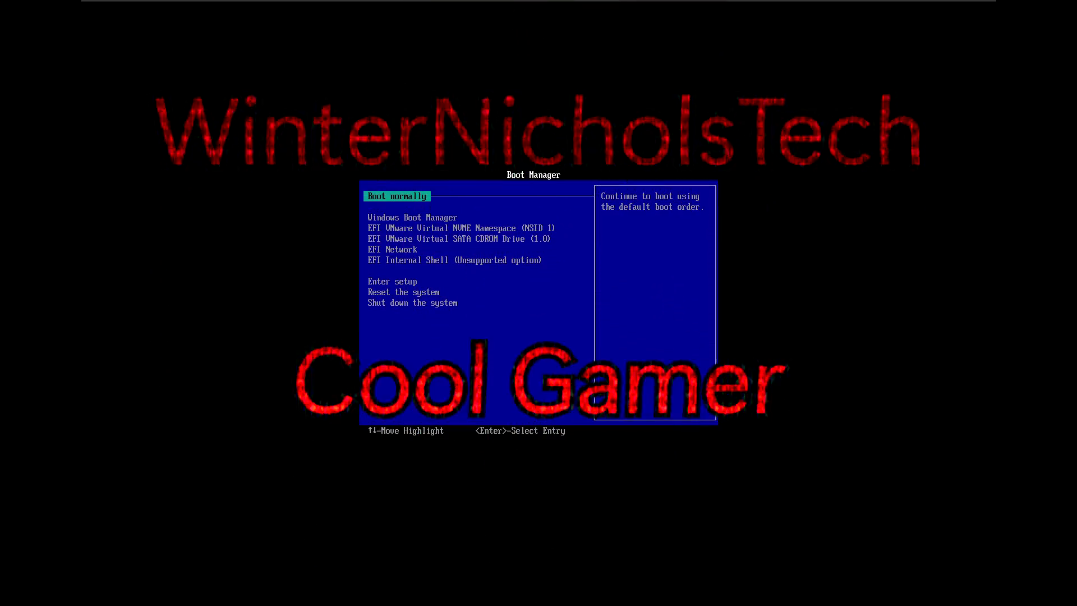
# Enter the firmware setup, browse the Add boot option device list, then escape back to Boot Manager.
pyautogui.press('Down')
pyautogui.press('Down')
pyautogui.press('Down')
pyautogui.press('Down')
pyautogui.press('Down')
pyautogui.press('Down')
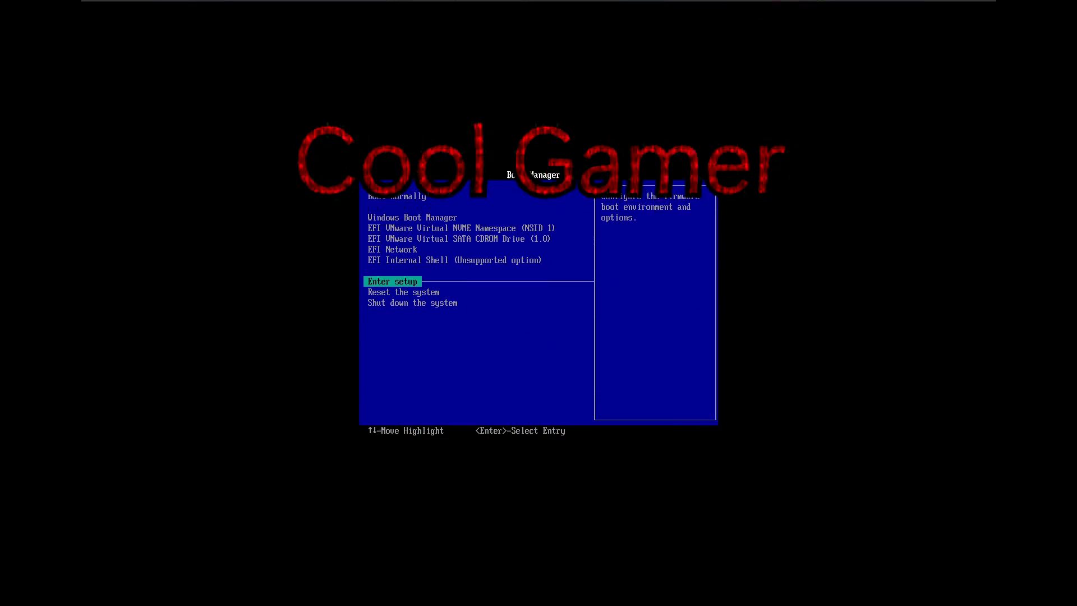
pyautogui.press('Return')
pyautogui.press('Return')
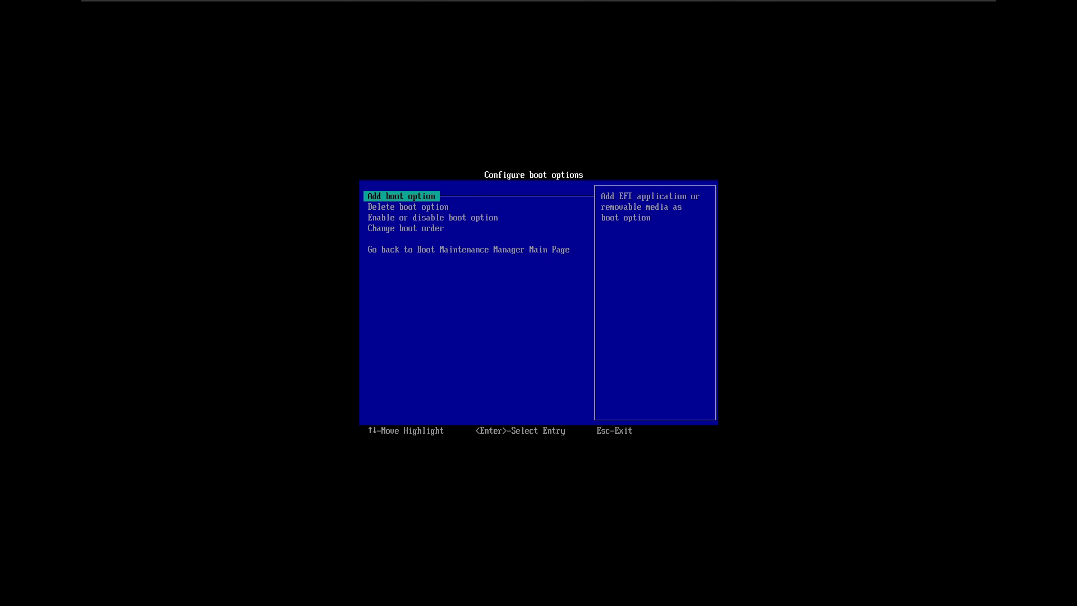
pyautogui.press('Return')
pyautogui.press('Up')
pyautogui.press('Up')
pyautogui.press('Up')
pyautogui.press('Up')
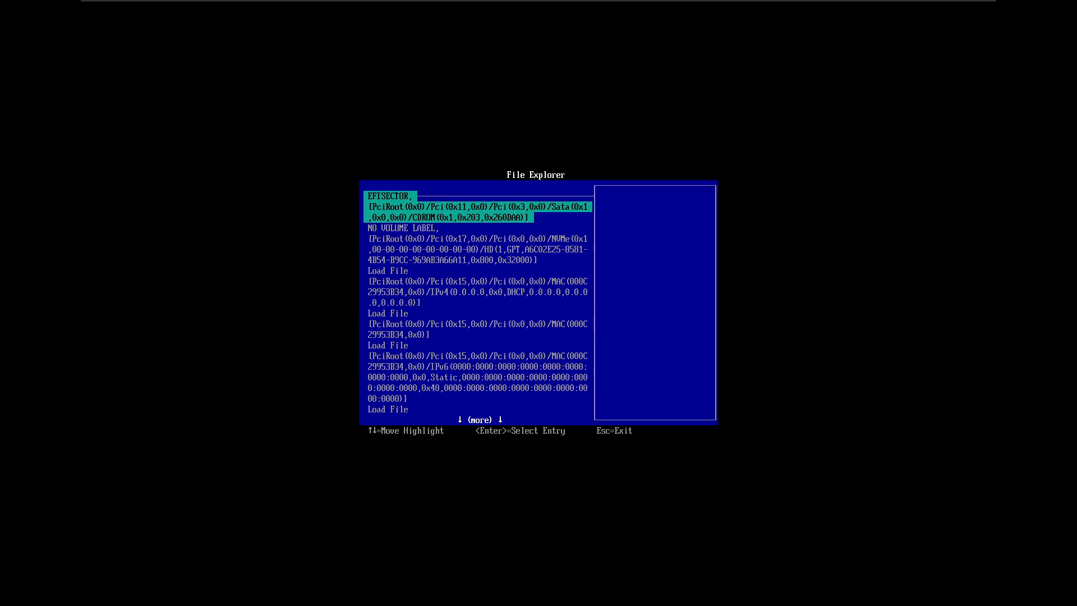
pyautogui.press('Down')
pyautogui.press('Escape')
pyautogui.press('Escape')
pyautogui.press('Escape')
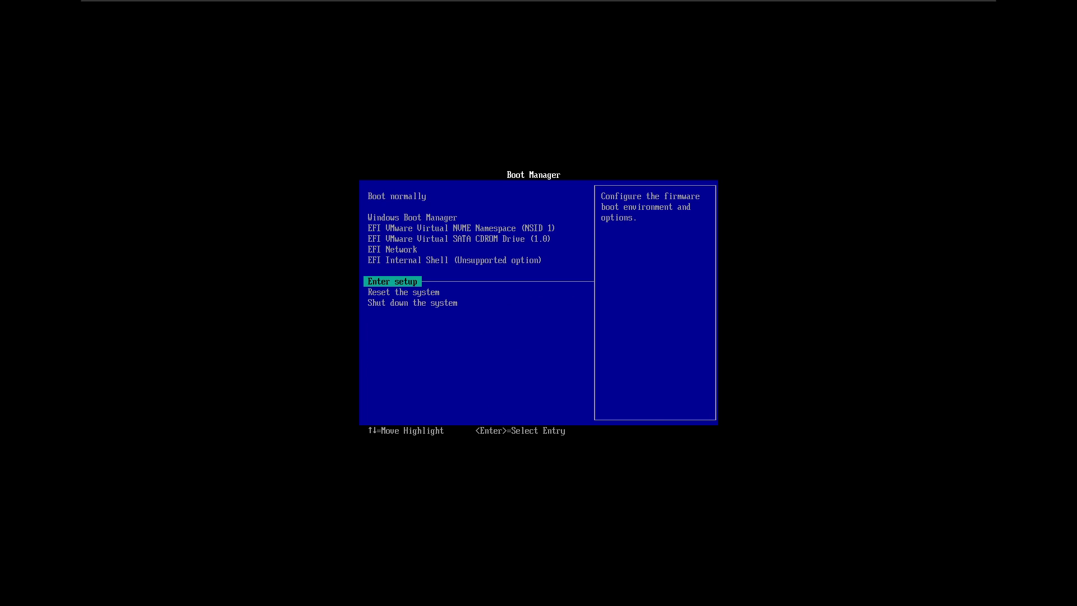